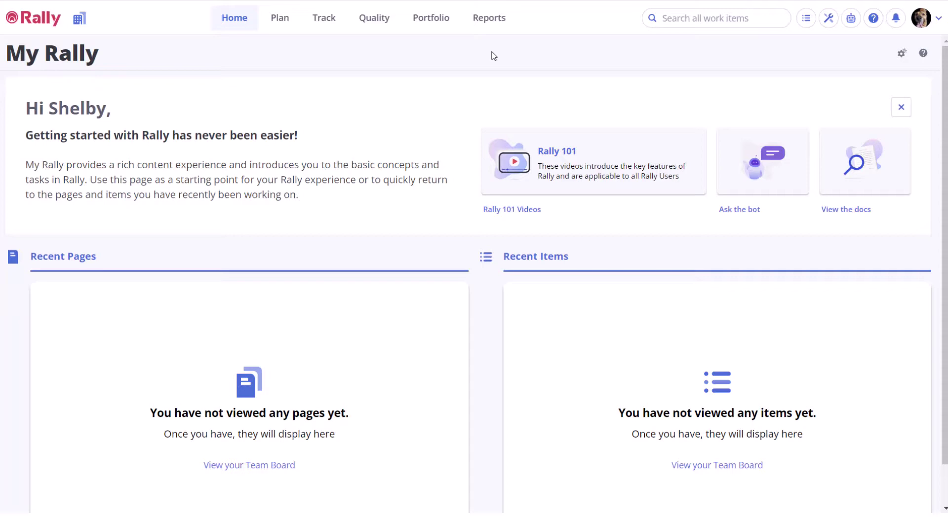
Open your user profile for editing and view its Change Password form, closing it without entering anything.
click(926, 19)
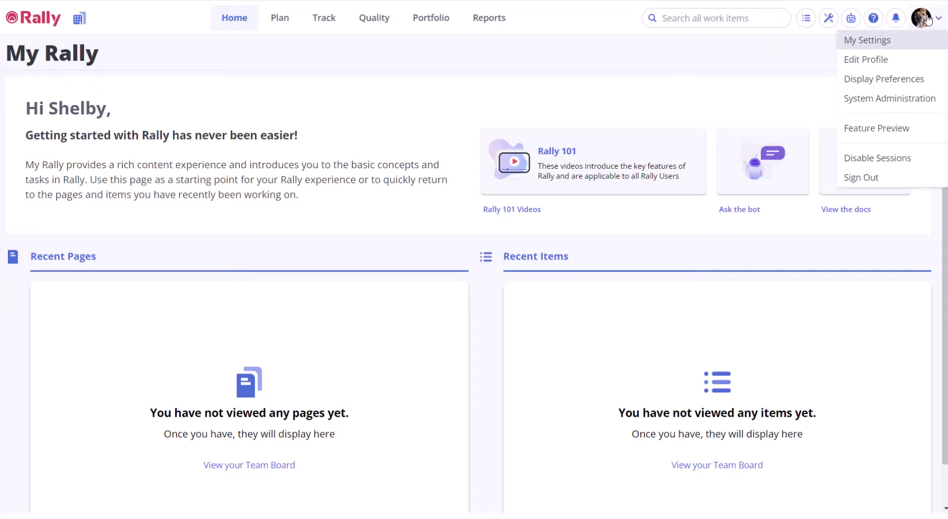
click(916, 59)
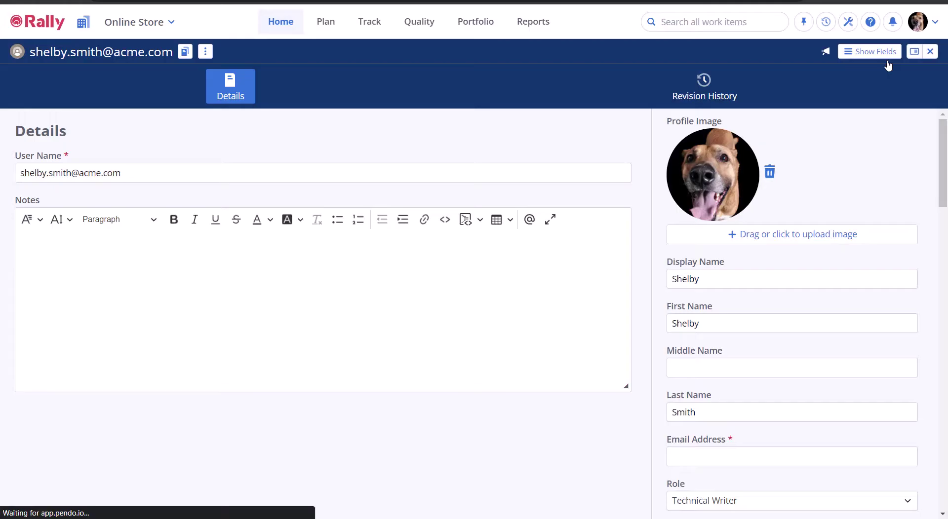
click(206, 52)
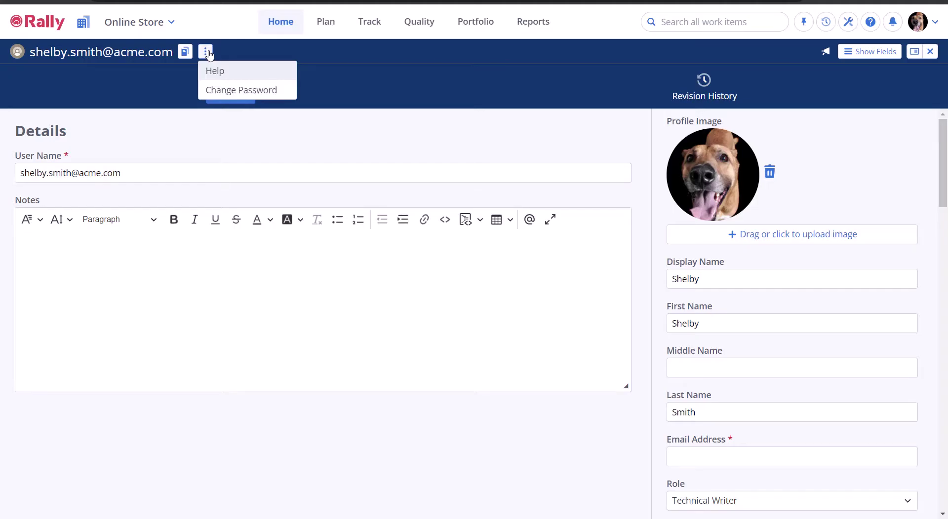
click(236, 91)
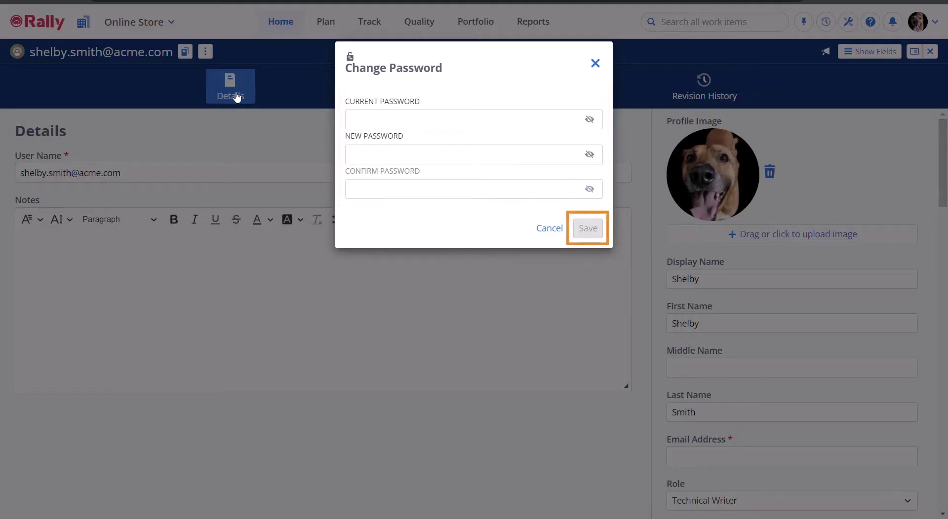
click(596, 63)
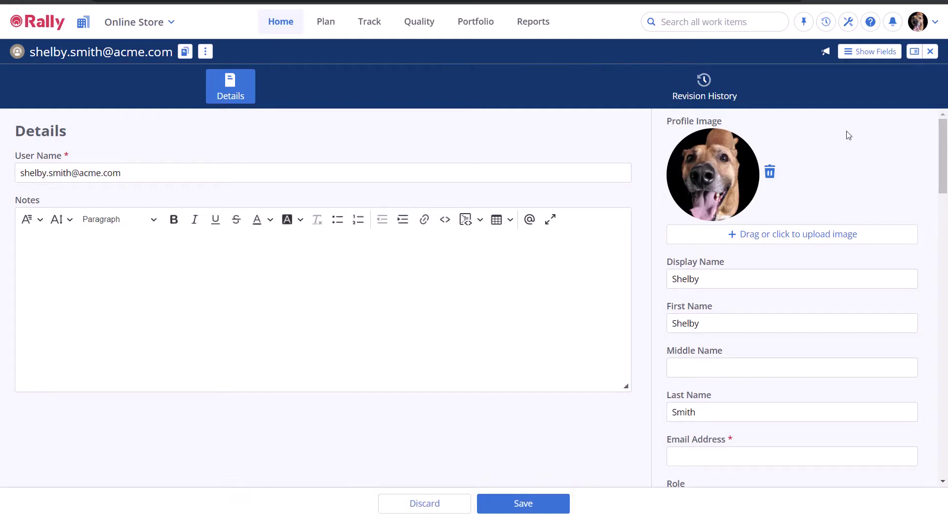
Review the remaining profile fields down to the admin options and save the user profile.
drag(942, 158, 944, 328)
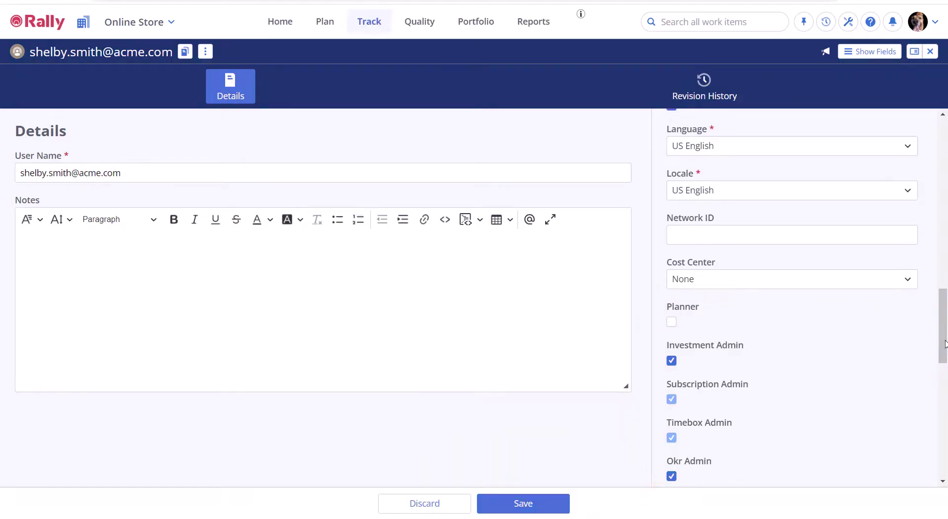
click(523, 504)
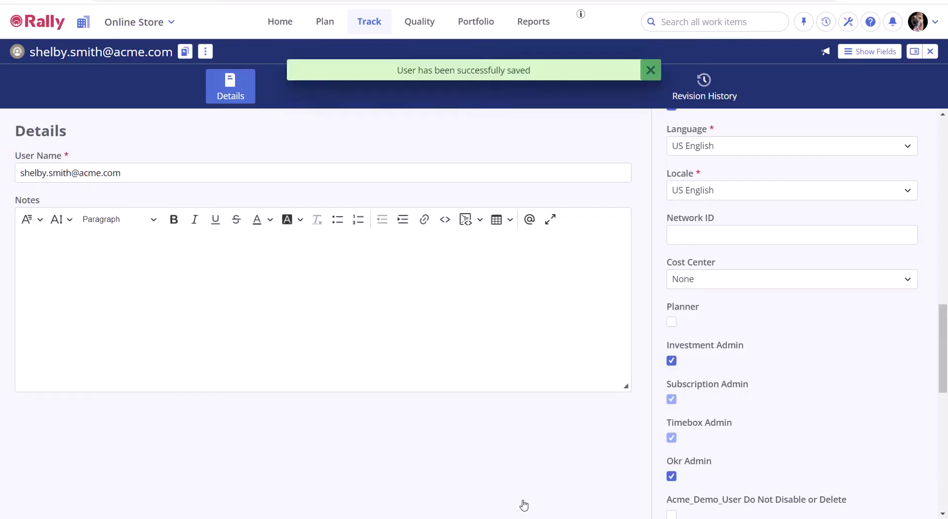
Open your personal settings and set the profile's default project to Shopping Team.
click(917, 27)
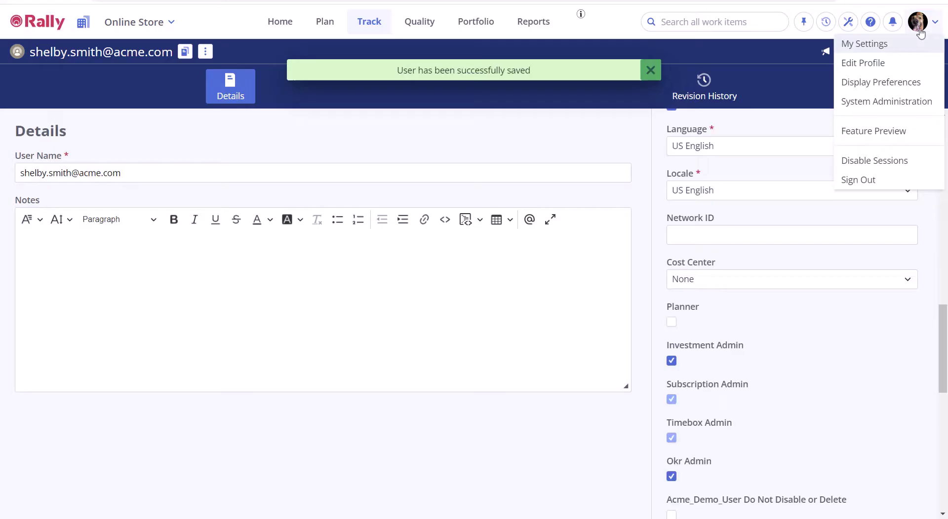
click(864, 44)
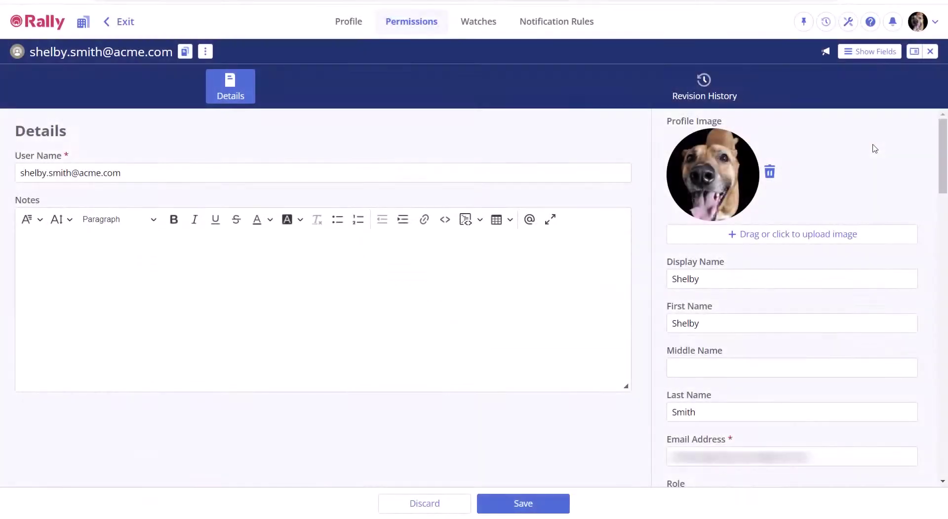
drag(936, 159, 937, 251)
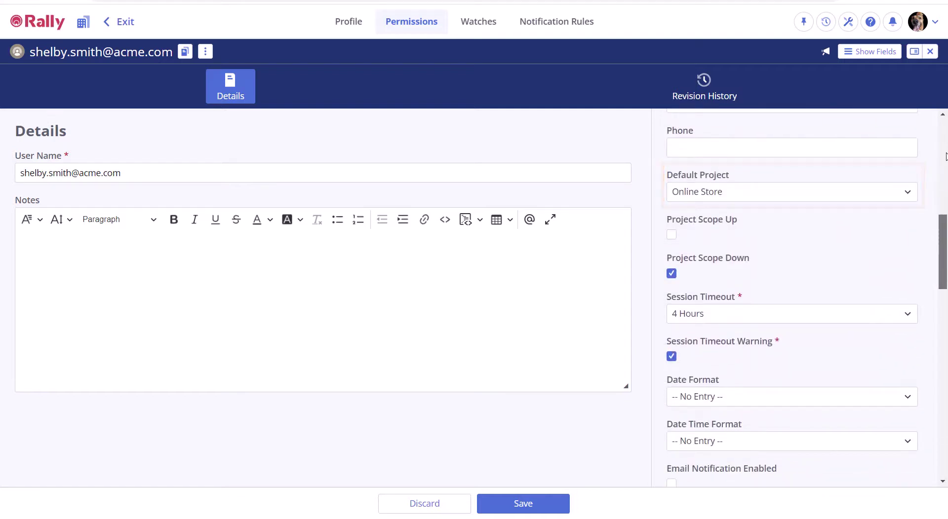
click(907, 192)
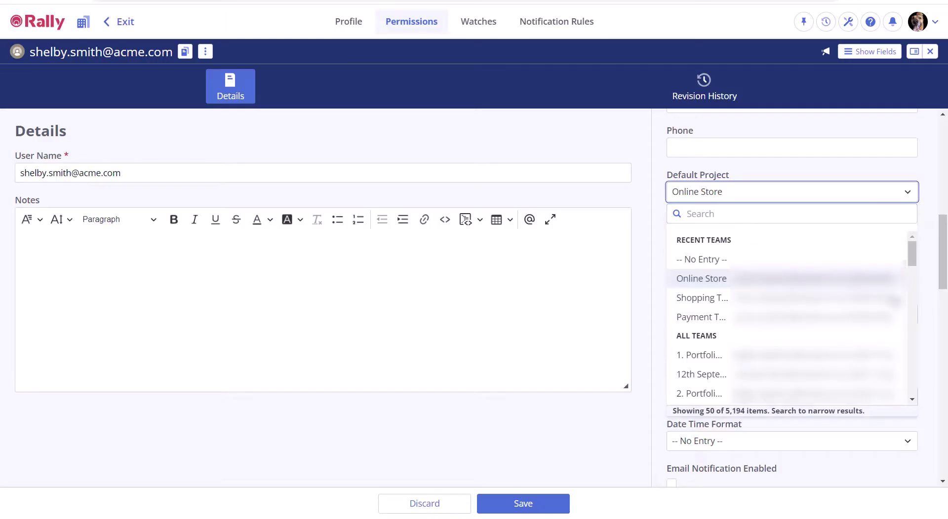
click(894, 298)
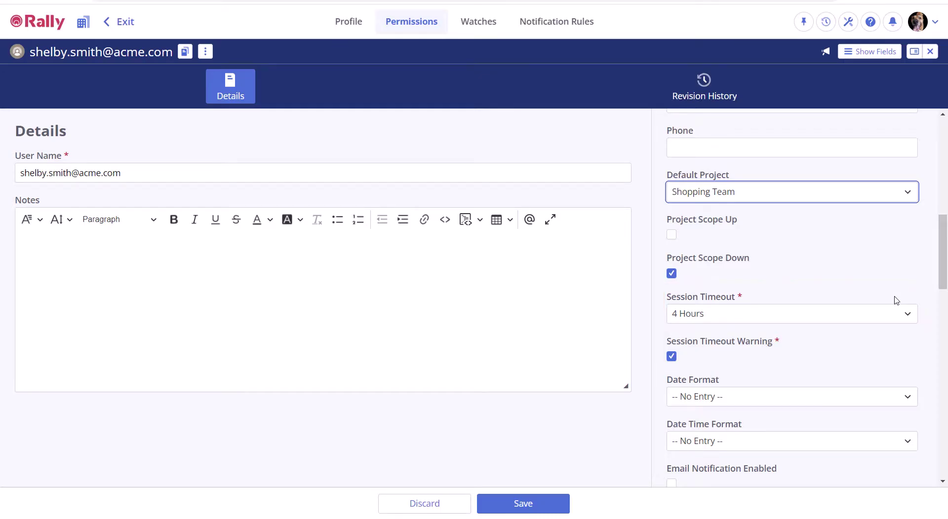
Set the profile's session timeout to Two Weeks and enable email notifications.
click(908, 313)
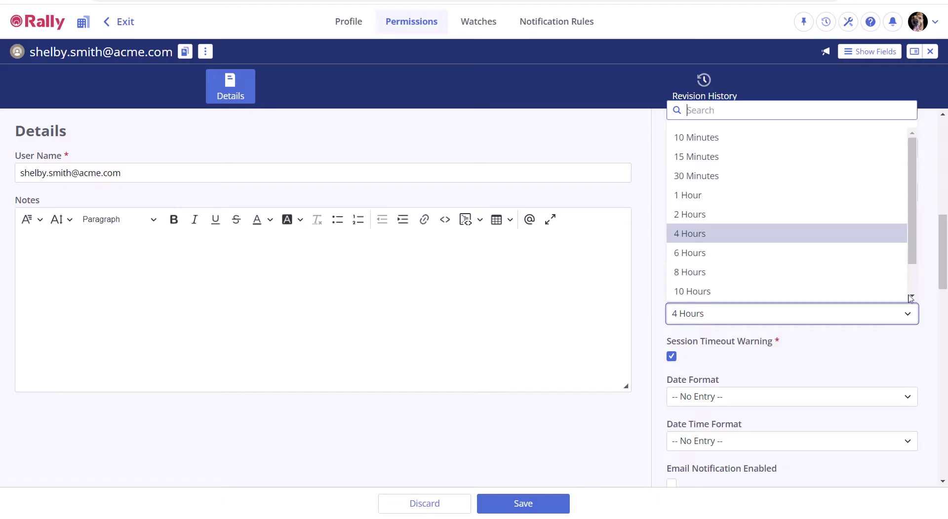
scroll(913, 259, down, 2)
click(891, 294)
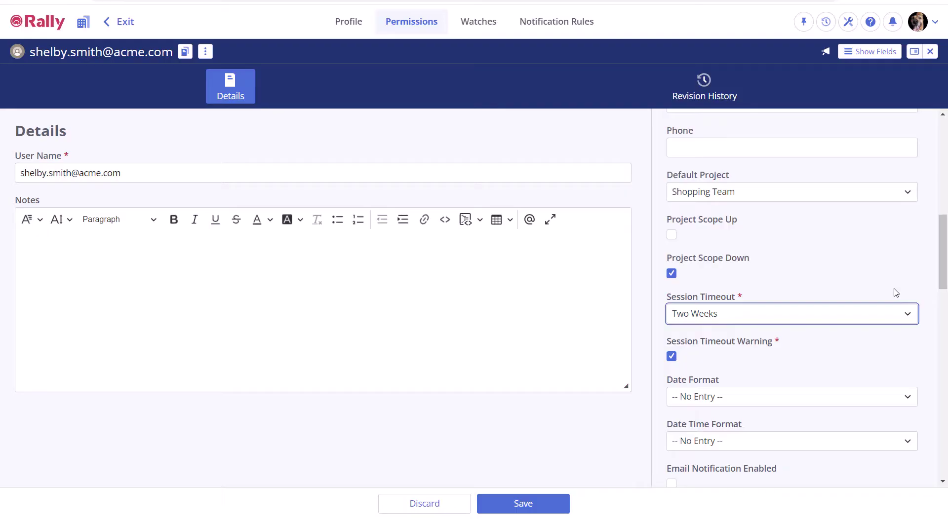
scroll(944, 266, down, 5)
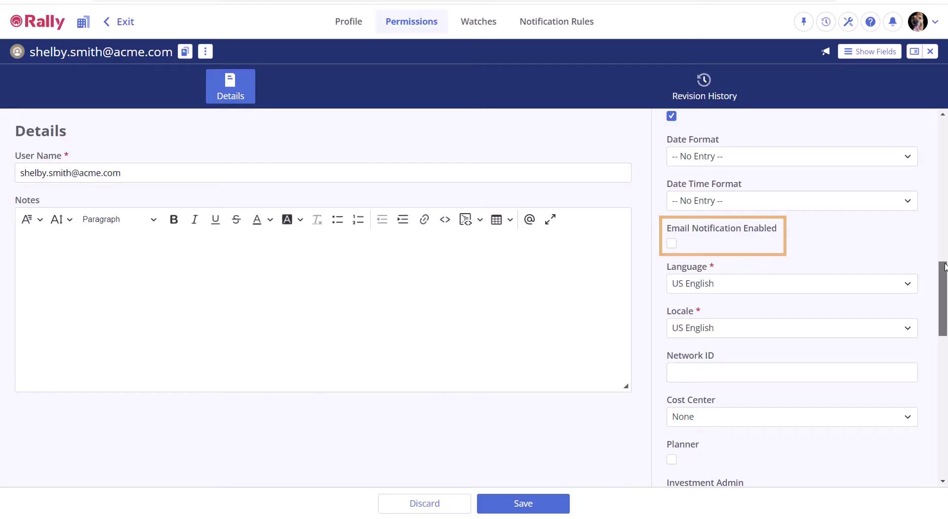
click(672, 244)
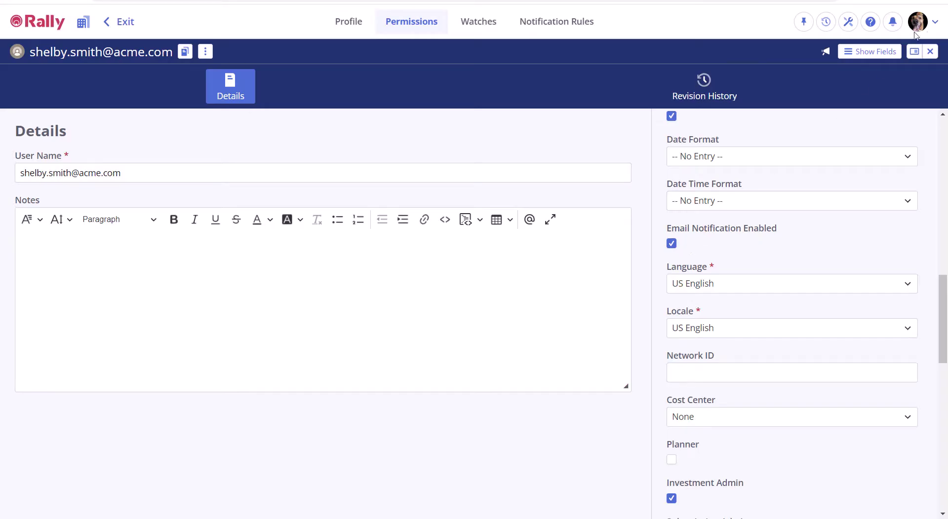
Activate the Defect, Defect Suite, User Story, Task and Test Case Changes notification rules.
click(931, 23)
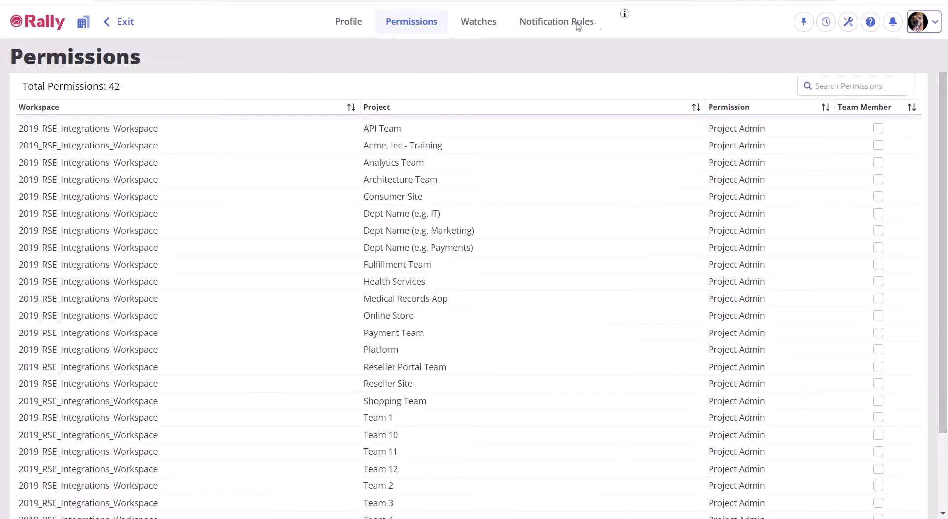
click(554, 26)
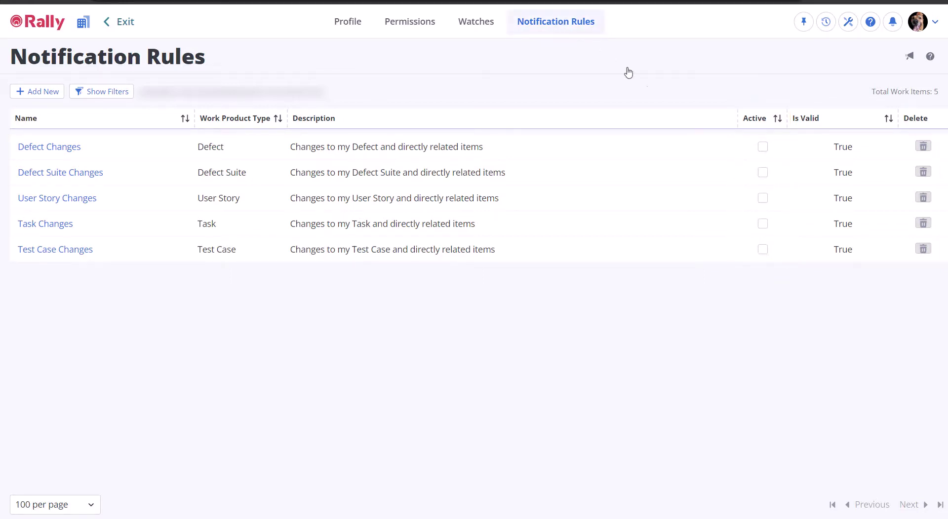
click(762, 147)
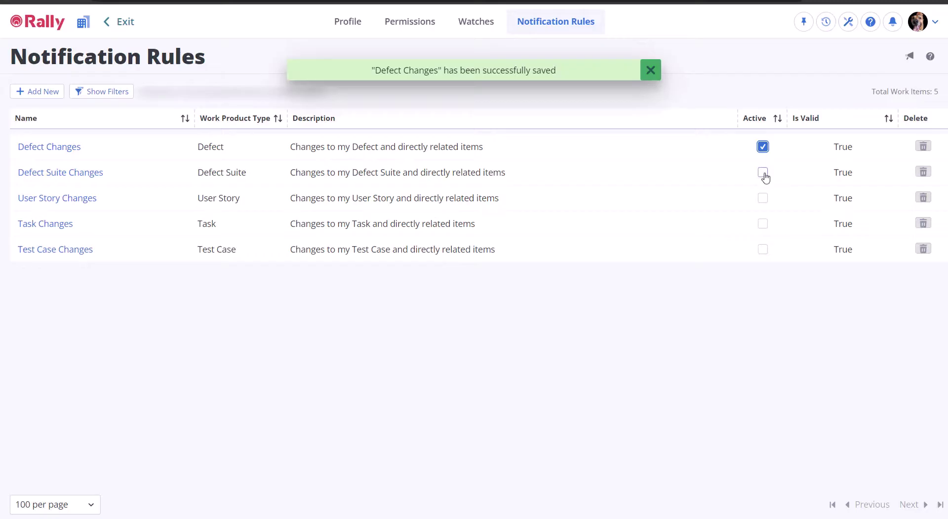
click(762, 173)
click(763, 199)
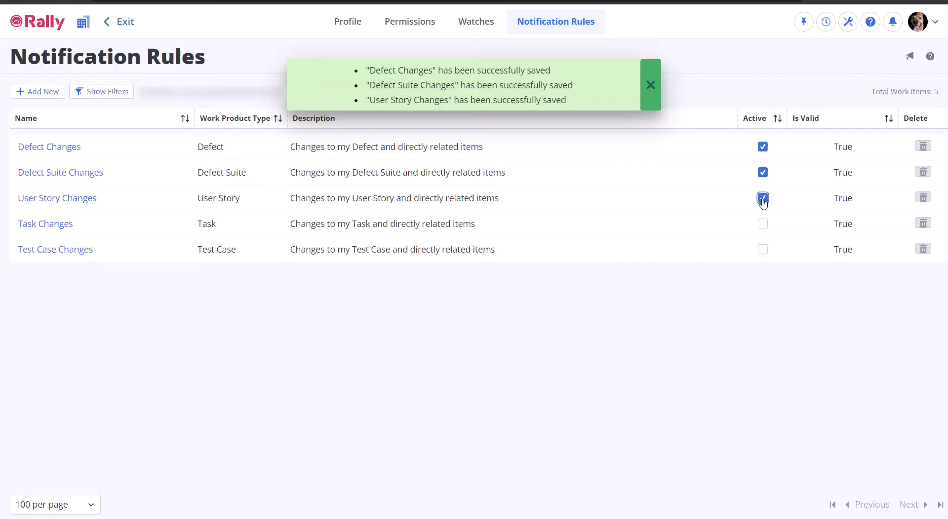
click(763, 225)
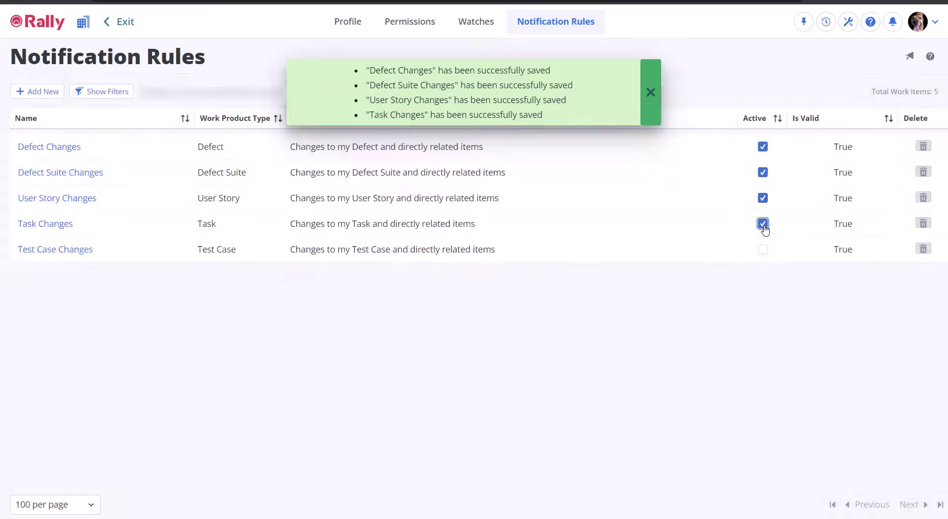
click(763, 250)
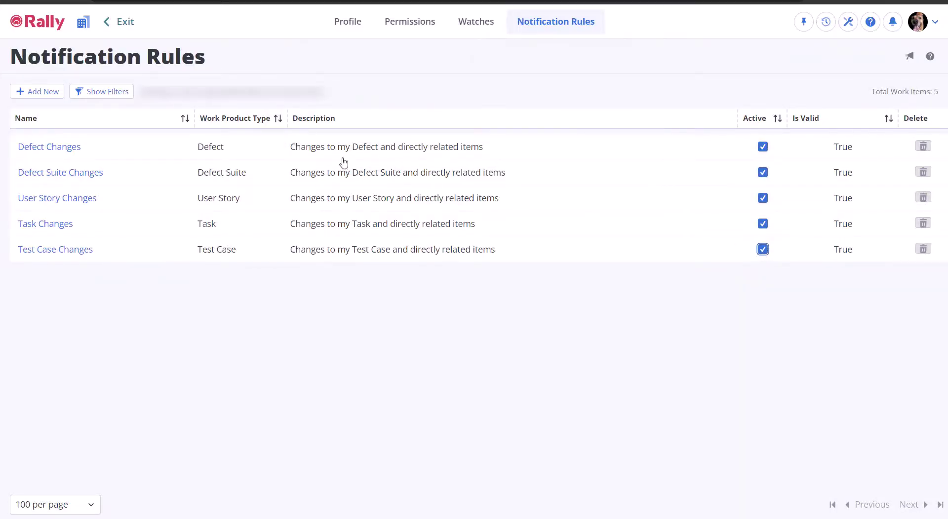
Add a new notification rule named Blocked with User Story as its work product type.
click(51, 95)
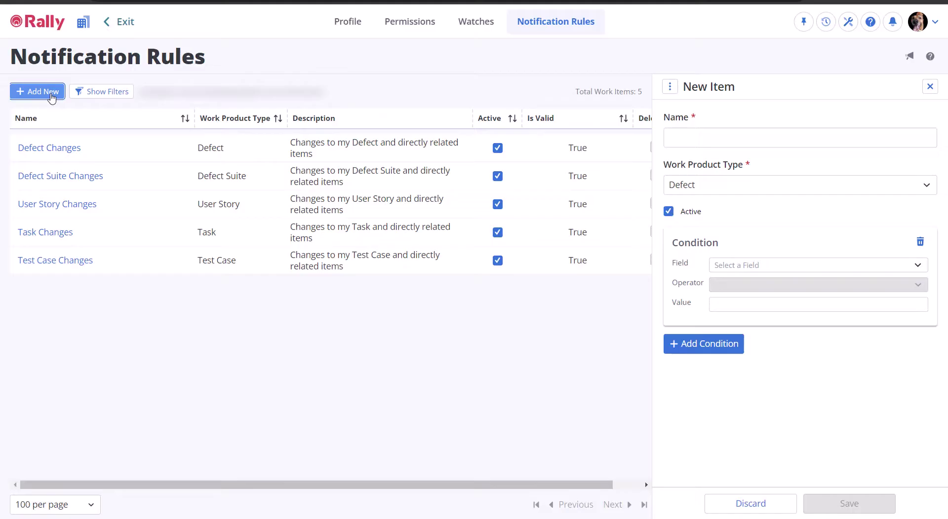
click(681, 134)
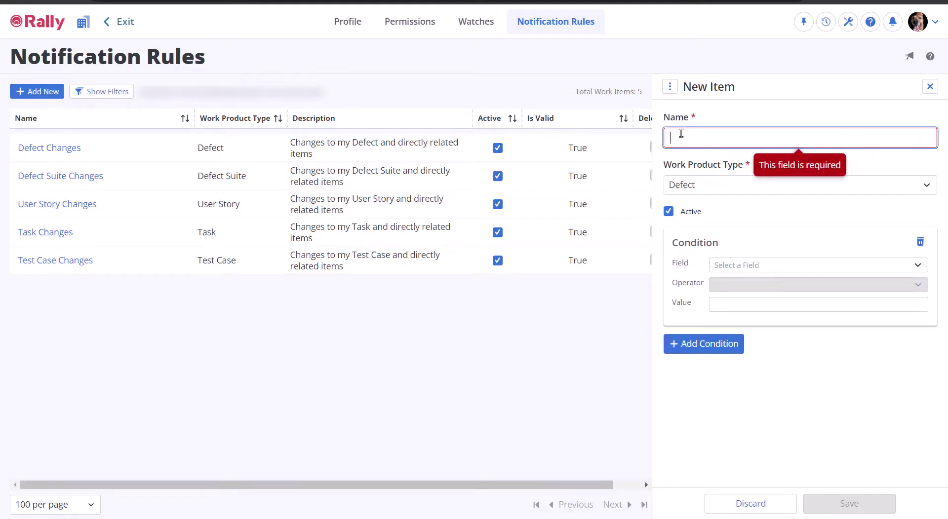
text(Blocked)
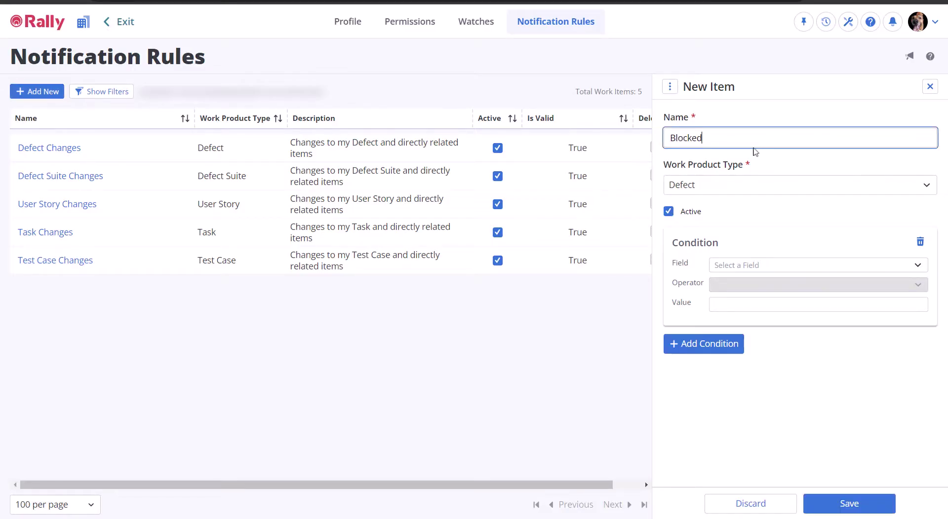
click(928, 187)
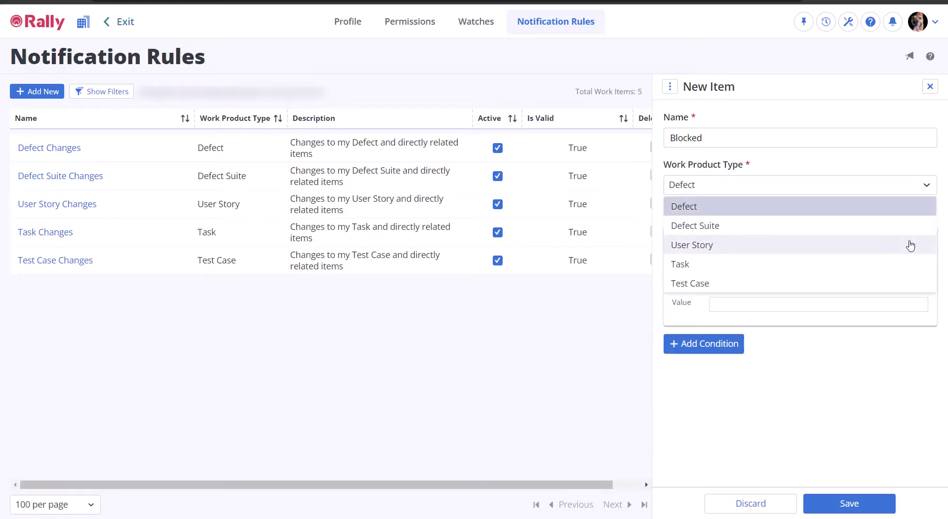
click(911, 244)
Give the new rule the condition Blocked = Yes, save it and close its details.
click(917, 267)
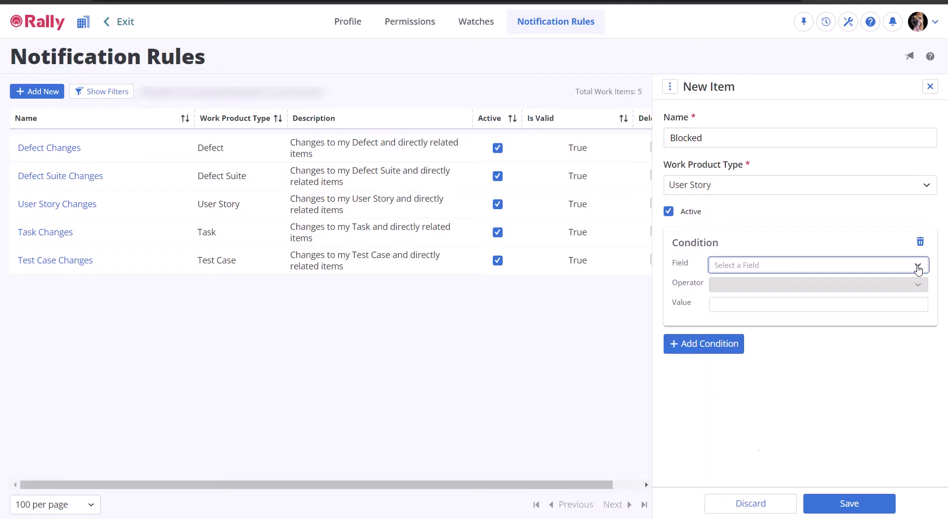
click(906, 345)
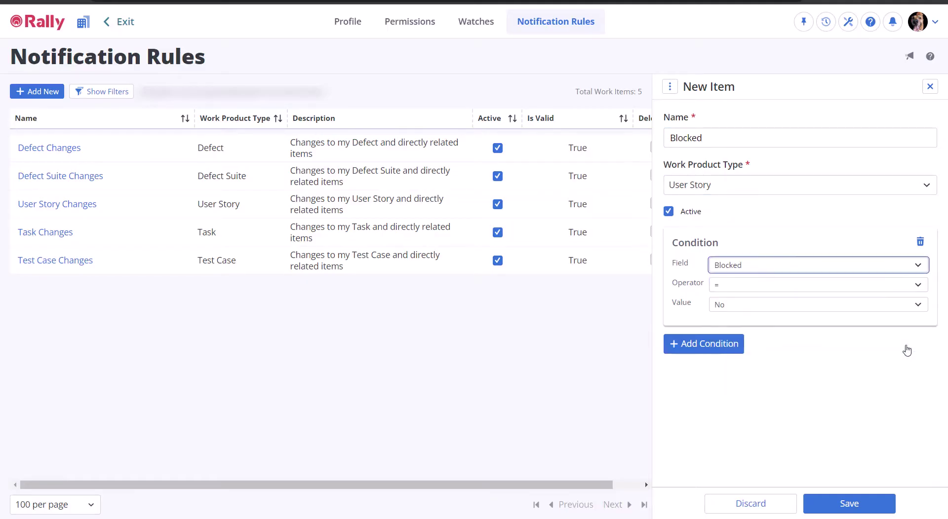
click(912, 307)
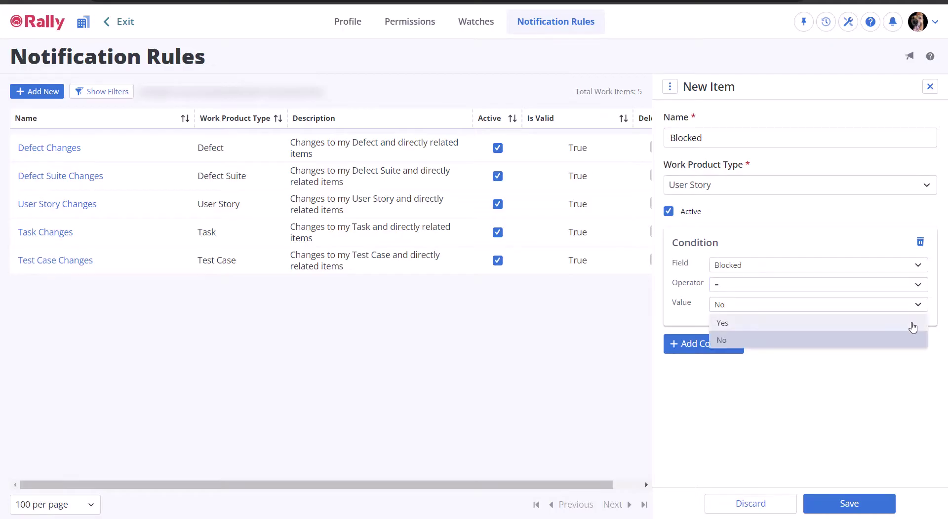
click(912, 325)
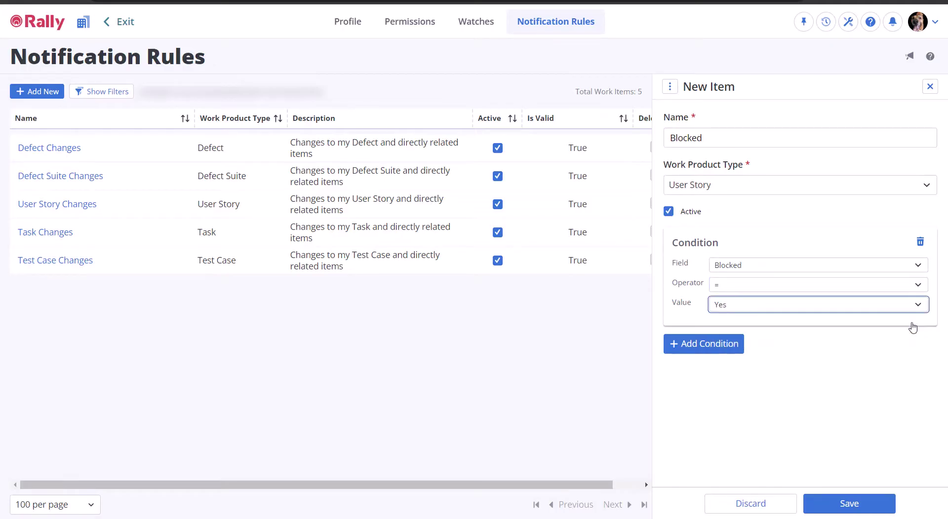
click(856, 505)
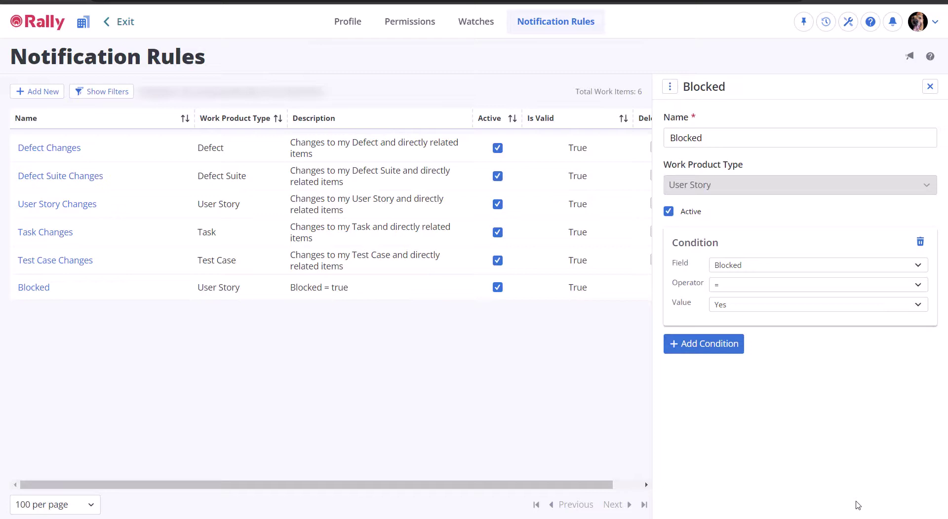
click(929, 87)
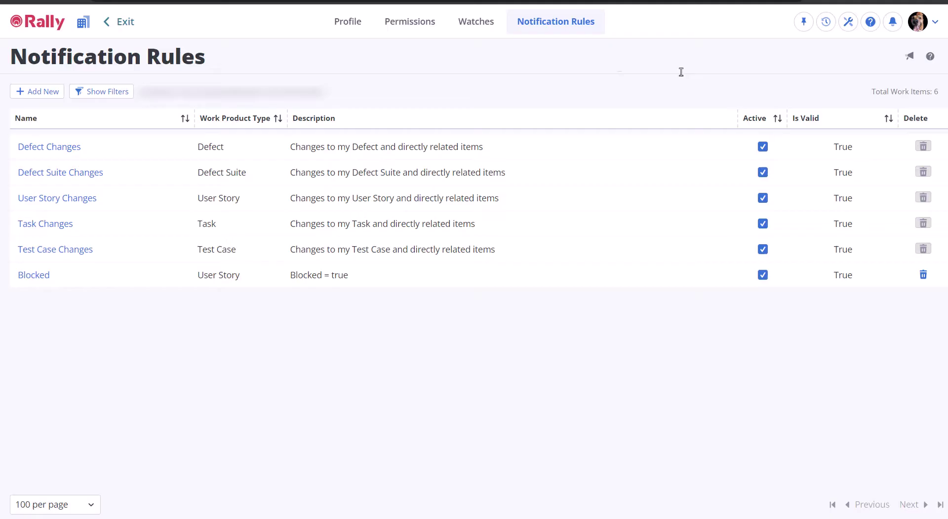
Leave the settings area and open the Dashboard page under Home.
click(128, 28)
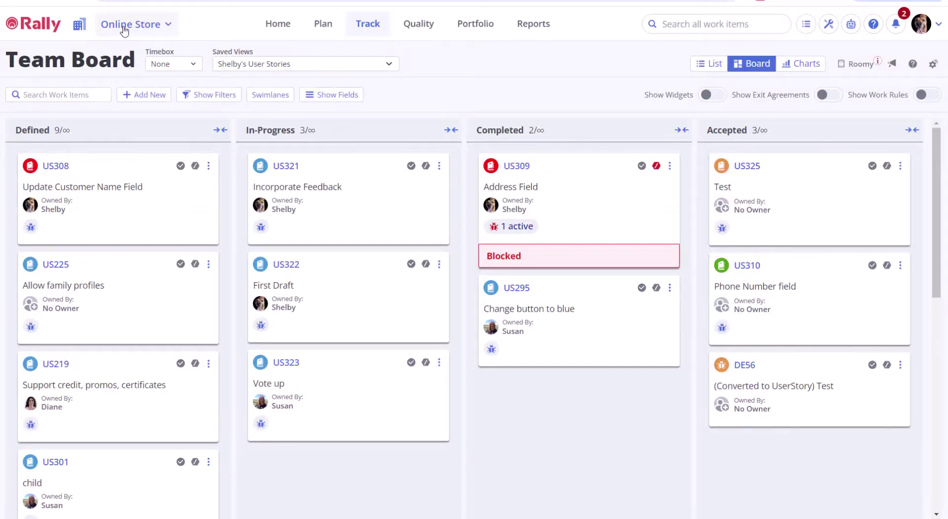
mouse_move(280, 36)
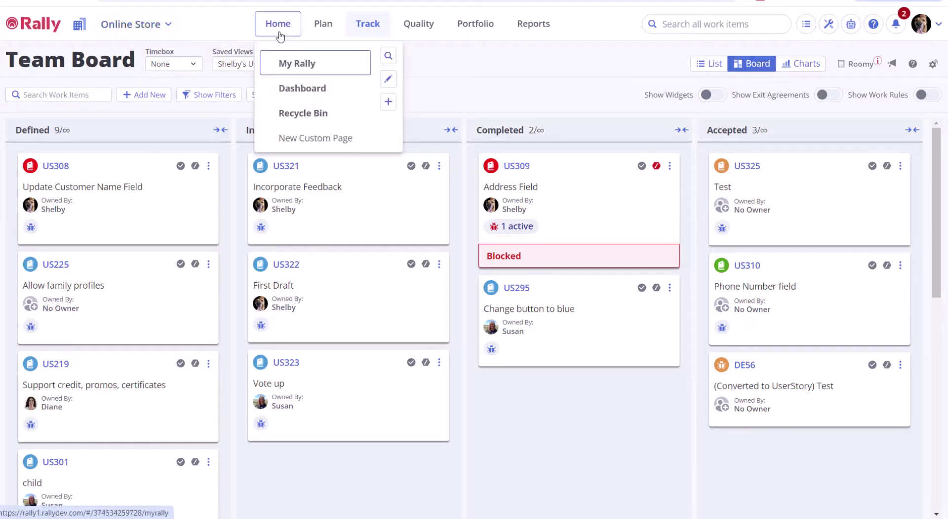
click(296, 89)
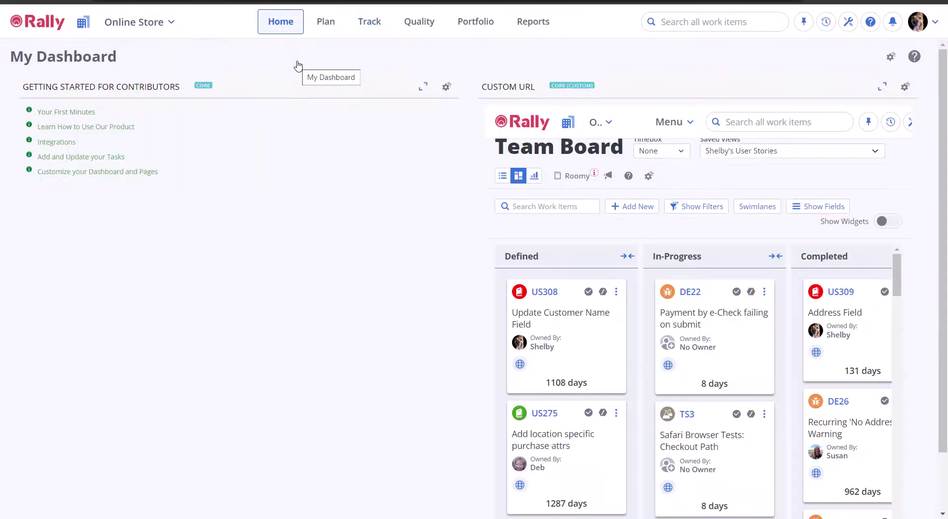
Find the My Notifications app in the App Catalog by searching for Notifications and add it to the dashboard.
click(889, 57)
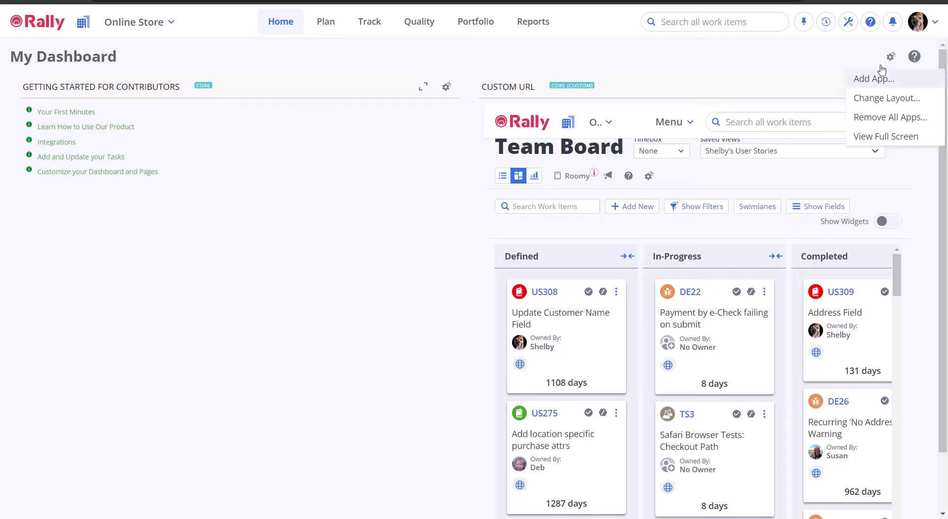
click(874, 79)
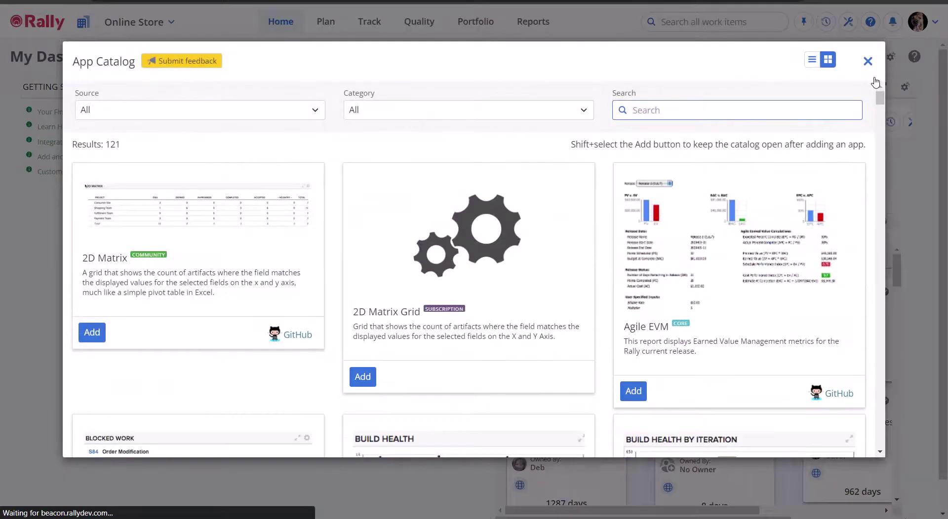
text(Notifications)
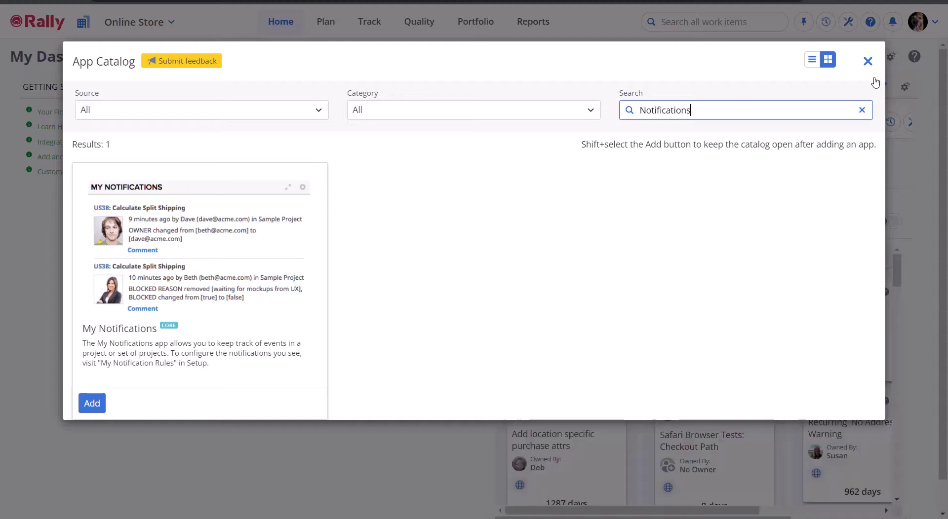
click(88, 405)
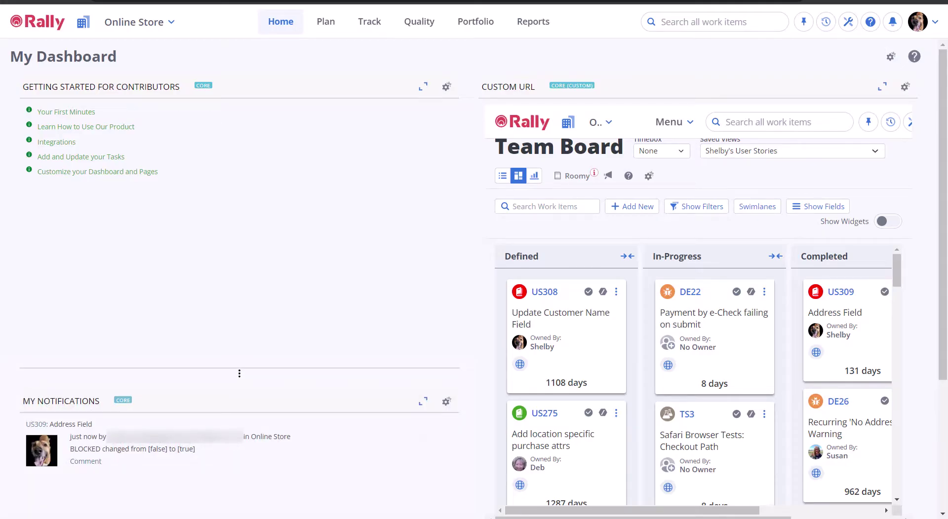
Open the Team Board page under Track and save Comfortable as the display preference.
click(372, 23)
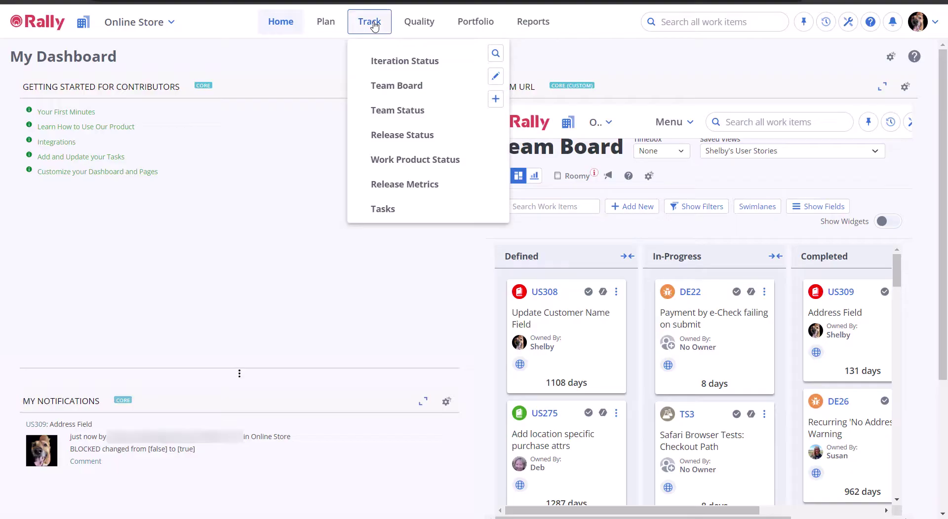
click(401, 86)
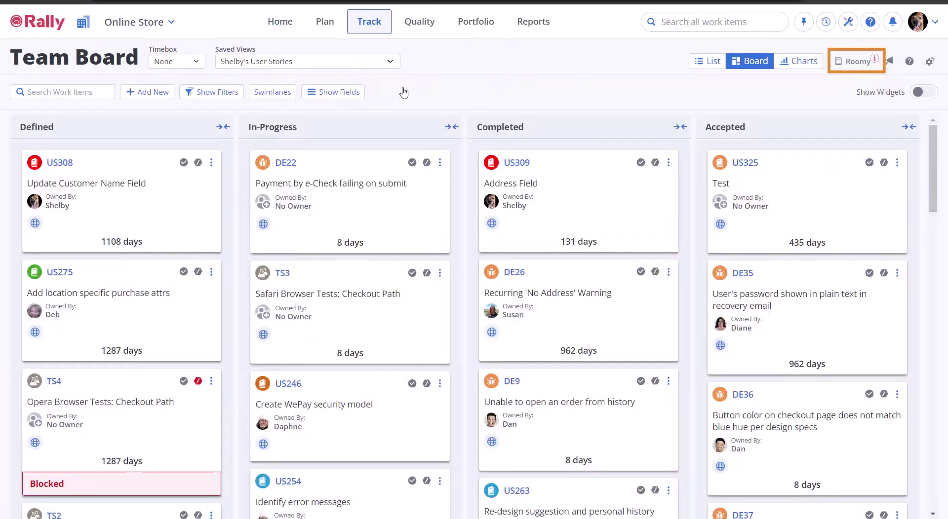
click(850, 62)
click(481, 113)
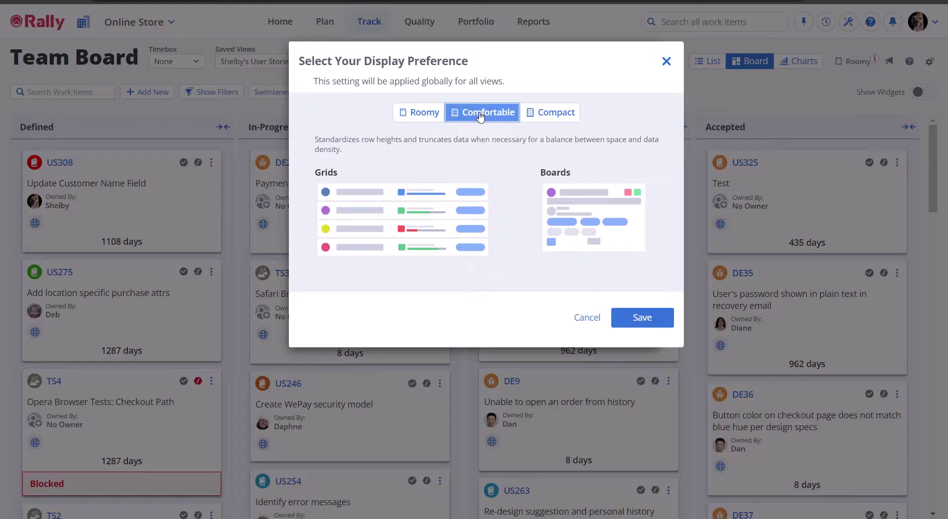
click(638, 319)
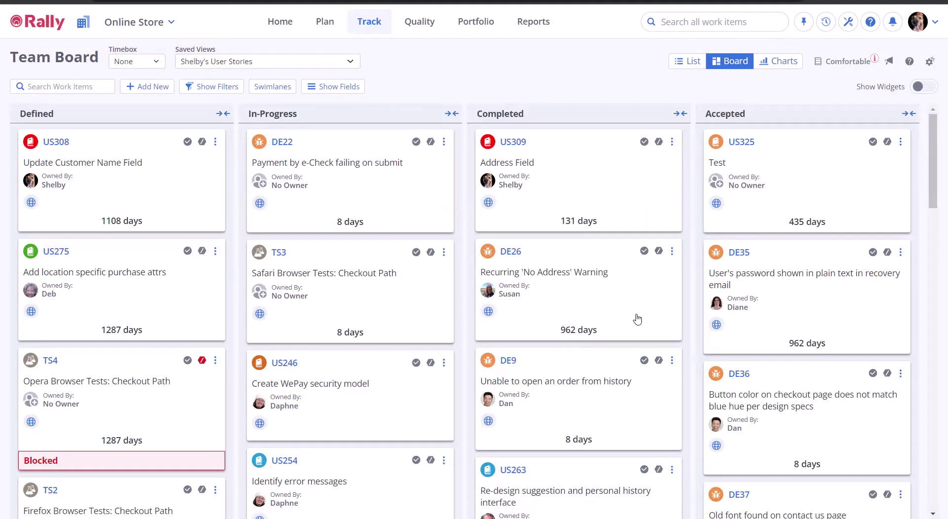
Change the display preference to Compact and save it.
click(846, 62)
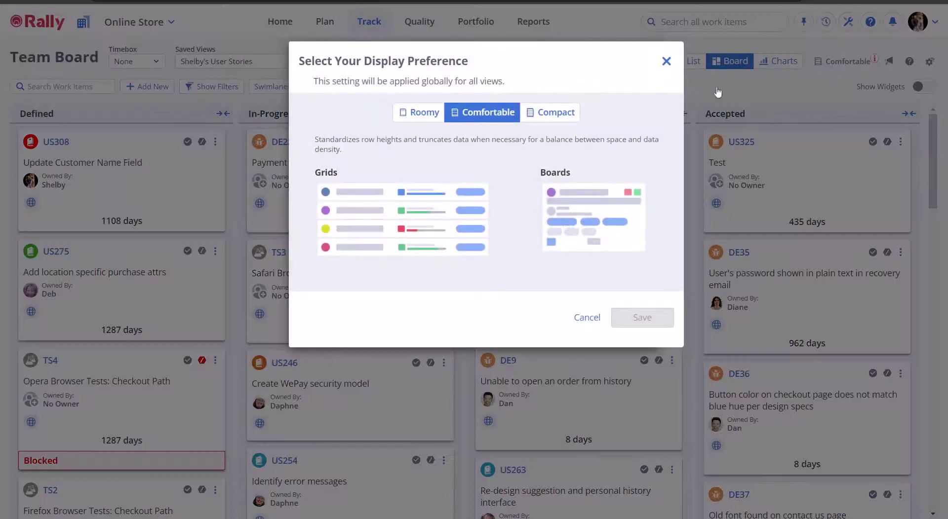
click(565, 116)
click(642, 318)
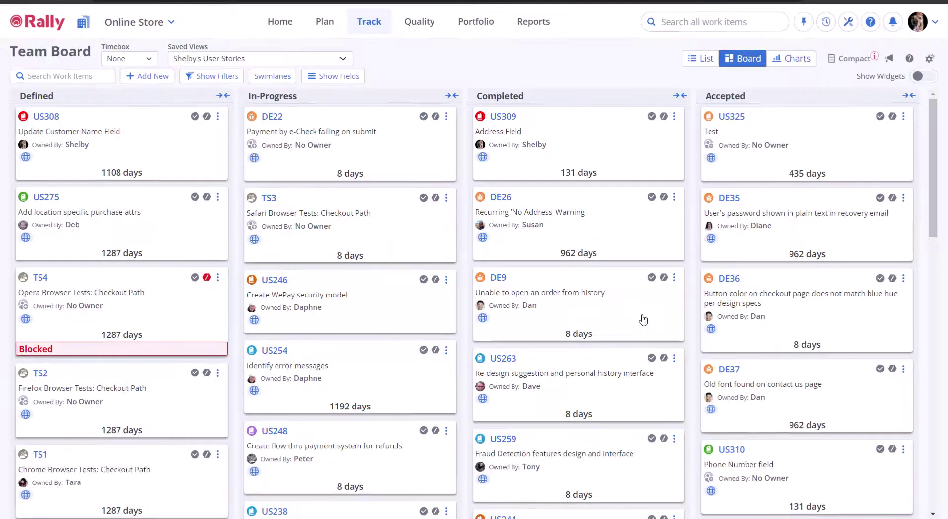